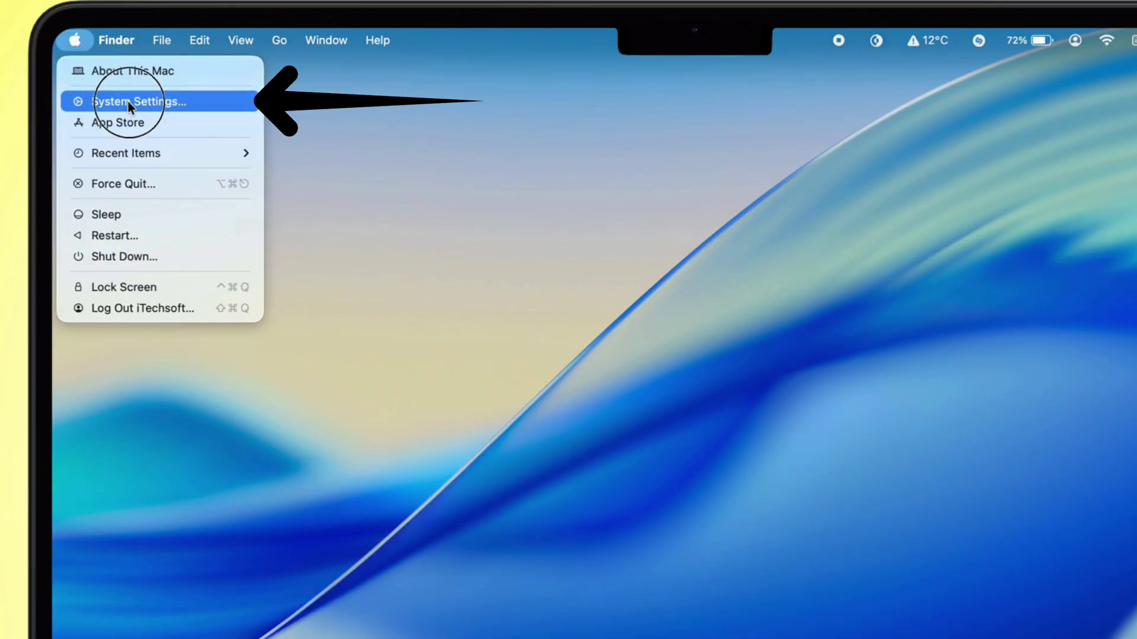
- Delete the Wi-Fi service from the Network settings and confirm the irreversible deletion
click(128, 101)
click(330, 282)
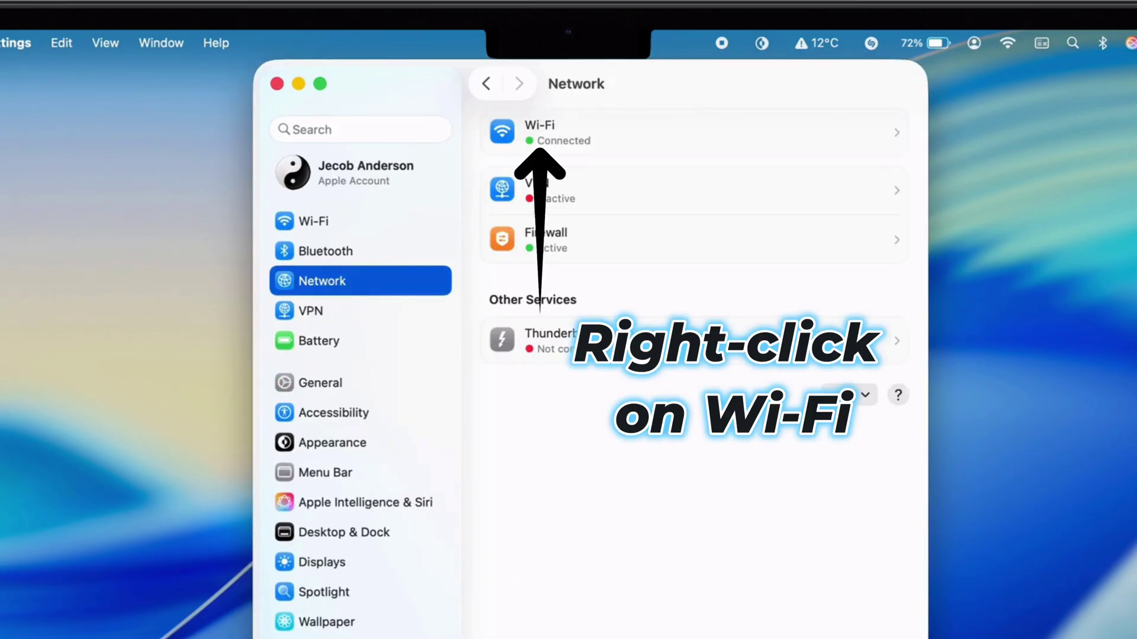
right_click(604, 137)
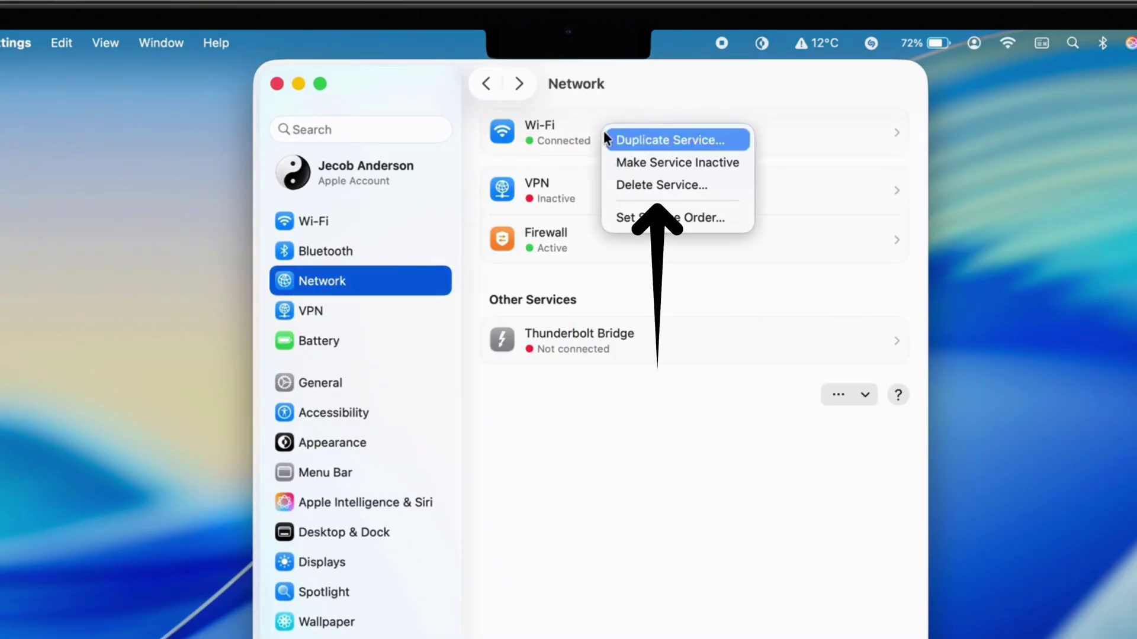
click(675, 185)
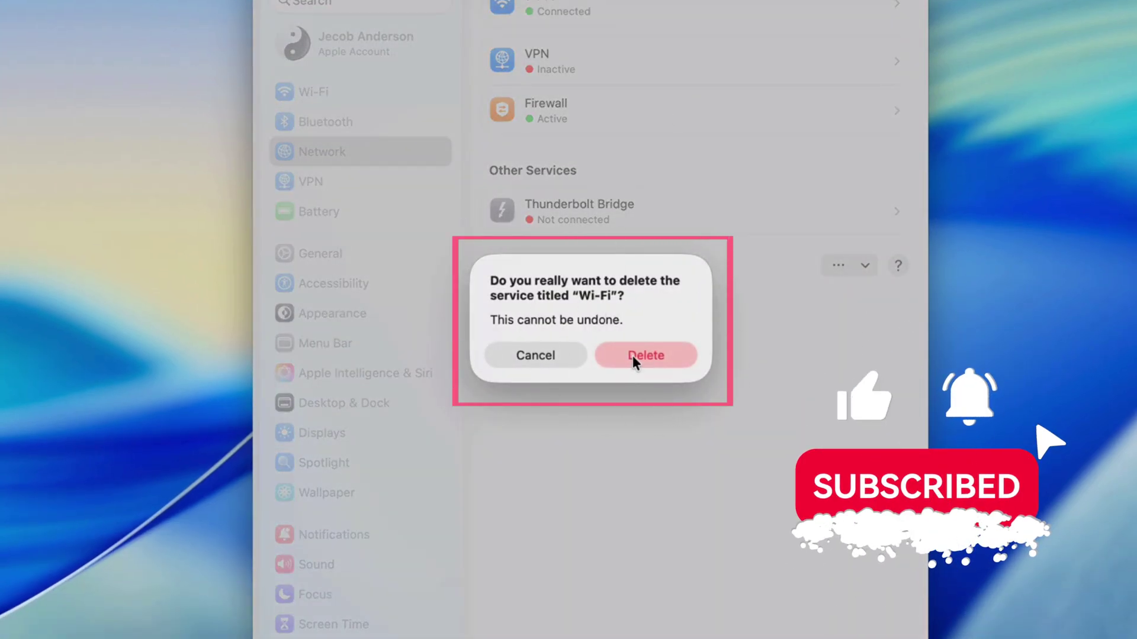
click(650, 355)
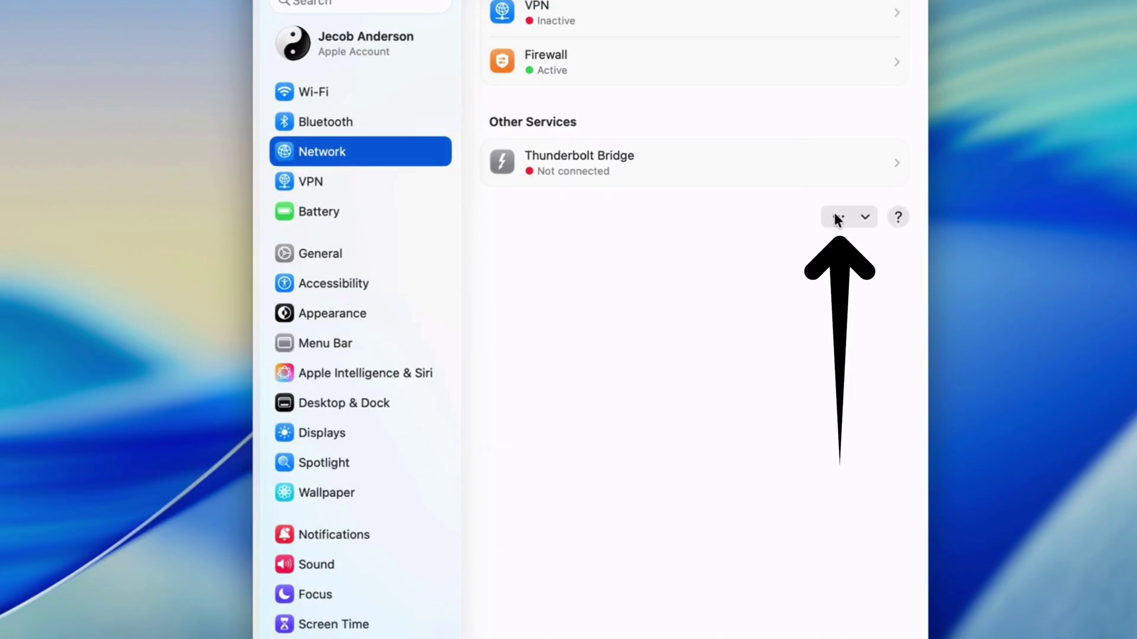
- Add a new network service with the Wi-Fi interface, keeping the name Wi-Fi
click(837, 219)
click(875, 242)
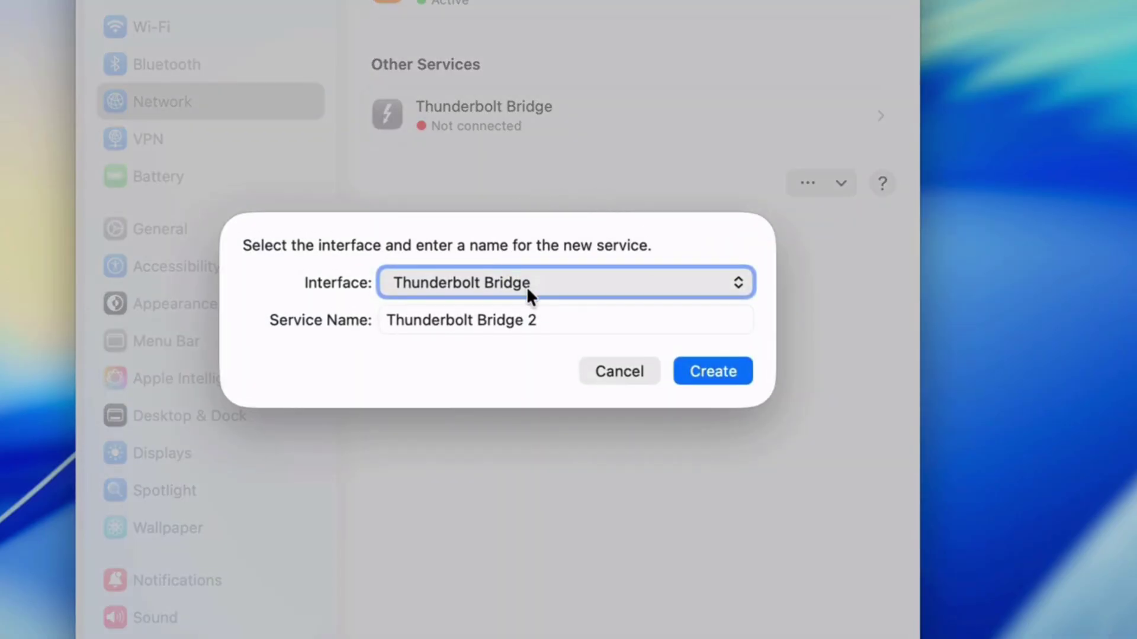
click(527, 287)
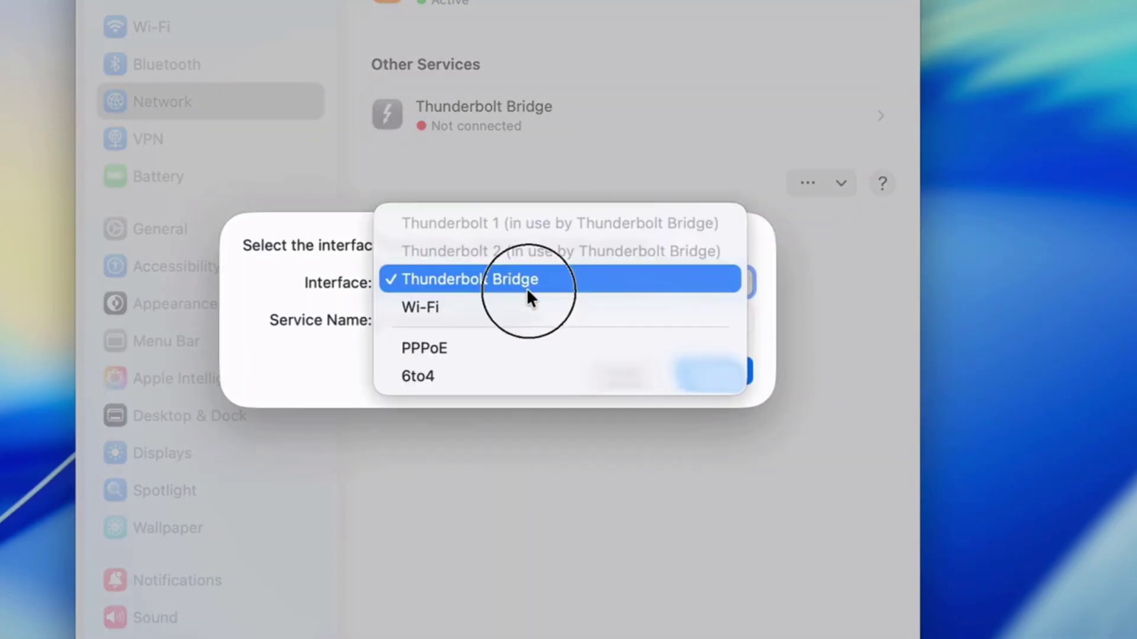
click(505, 306)
click(507, 318)
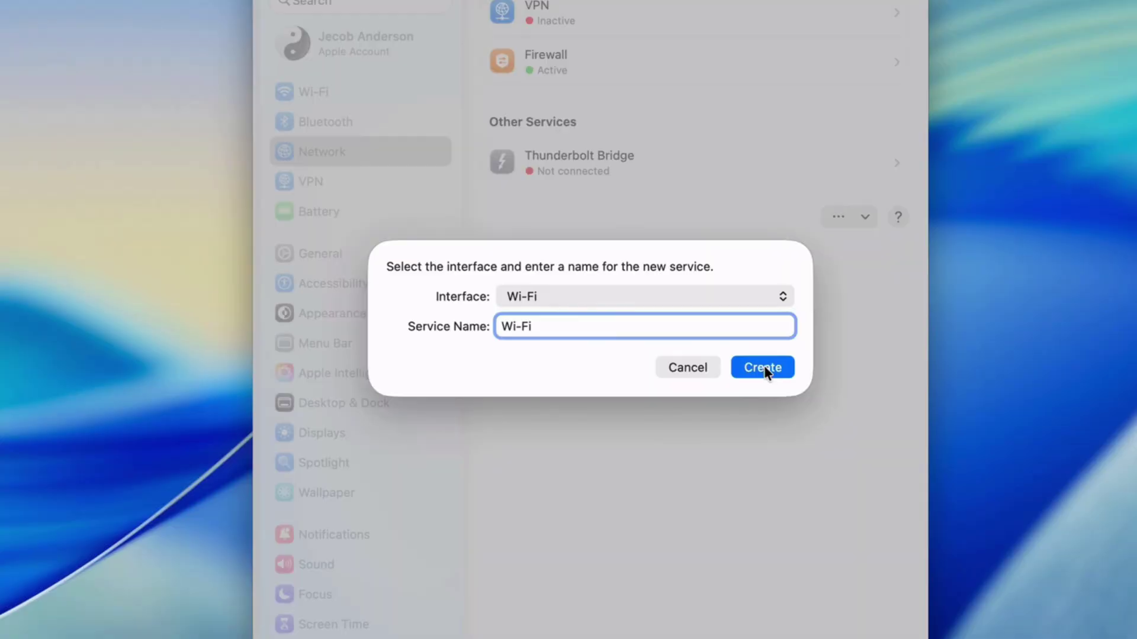
click(763, 368)
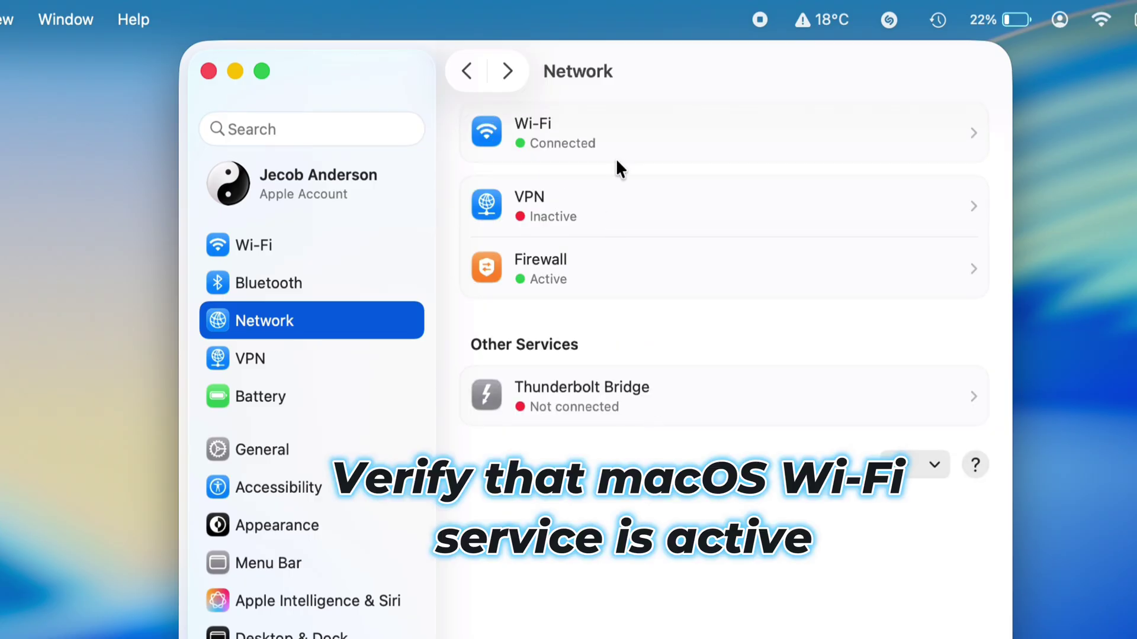
- Check the re-added Wi-Fi service's page, then make the Wi-Fi service inactive
click(595, 129)
click(466, 72)
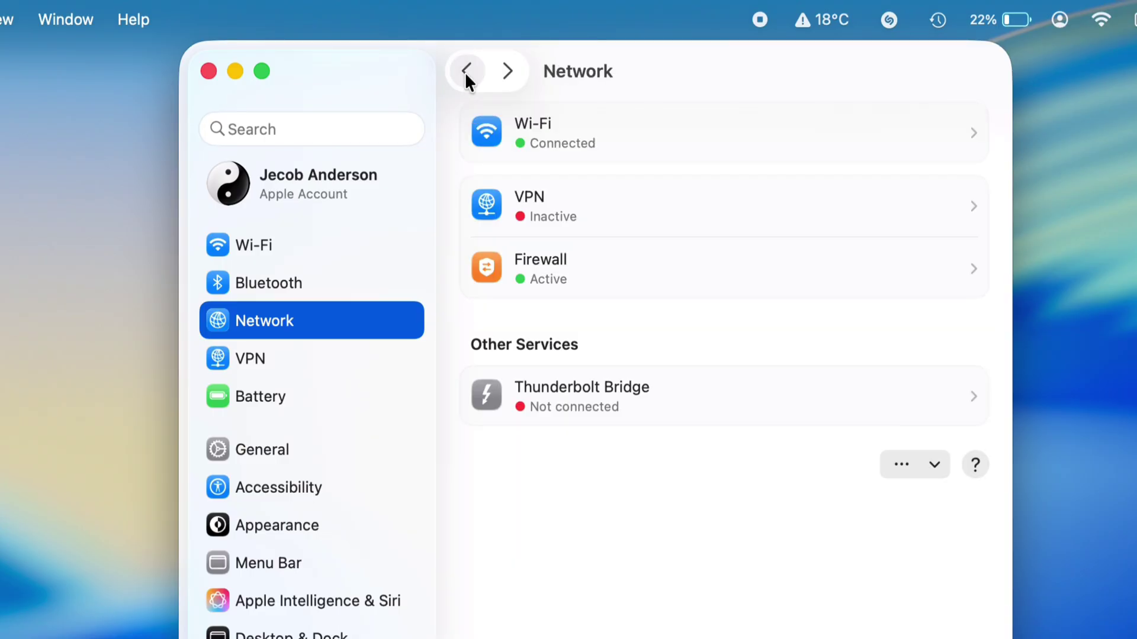
right_click(646, 127)
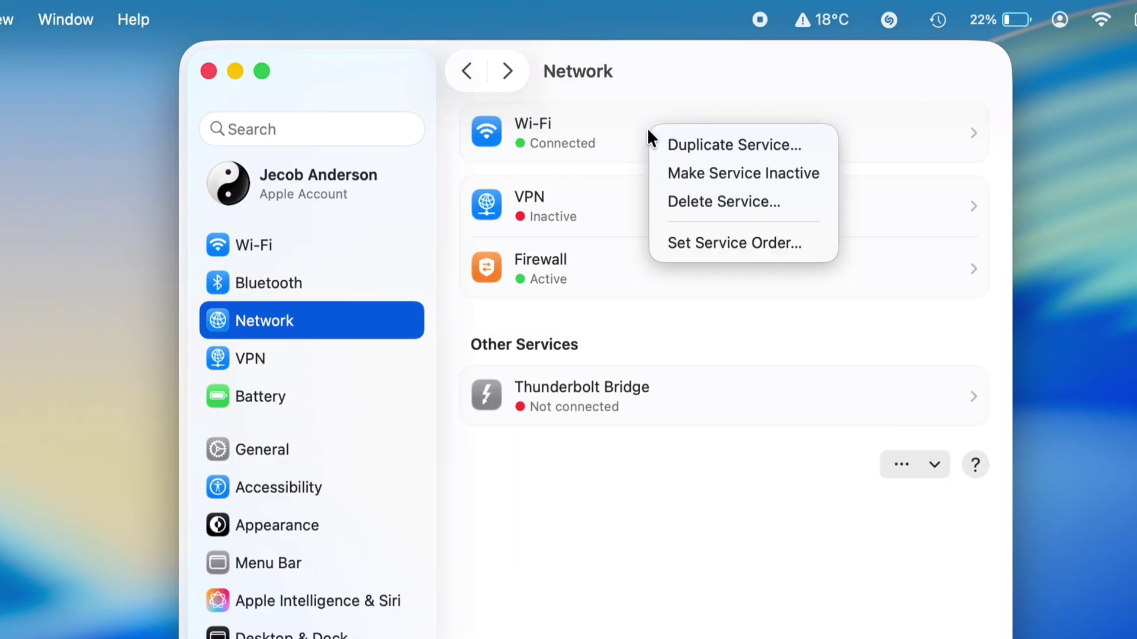
click(700, 171)
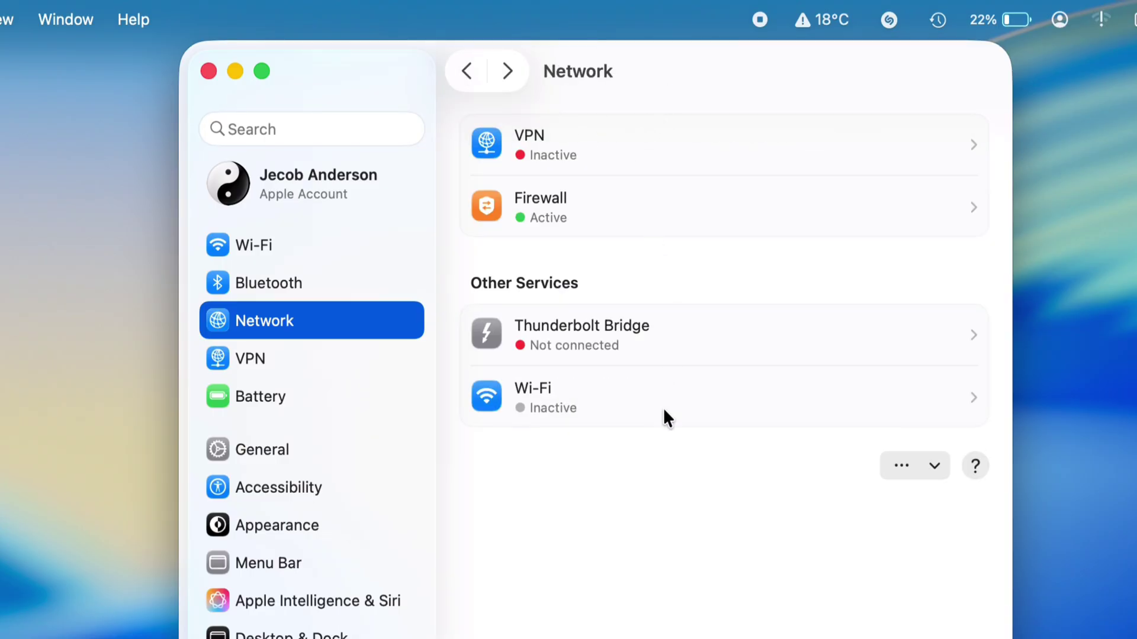
- Make the Wi-Fi service active again and view its Wi-Fi settings page
right_click(664, 411)
click(719, 456)
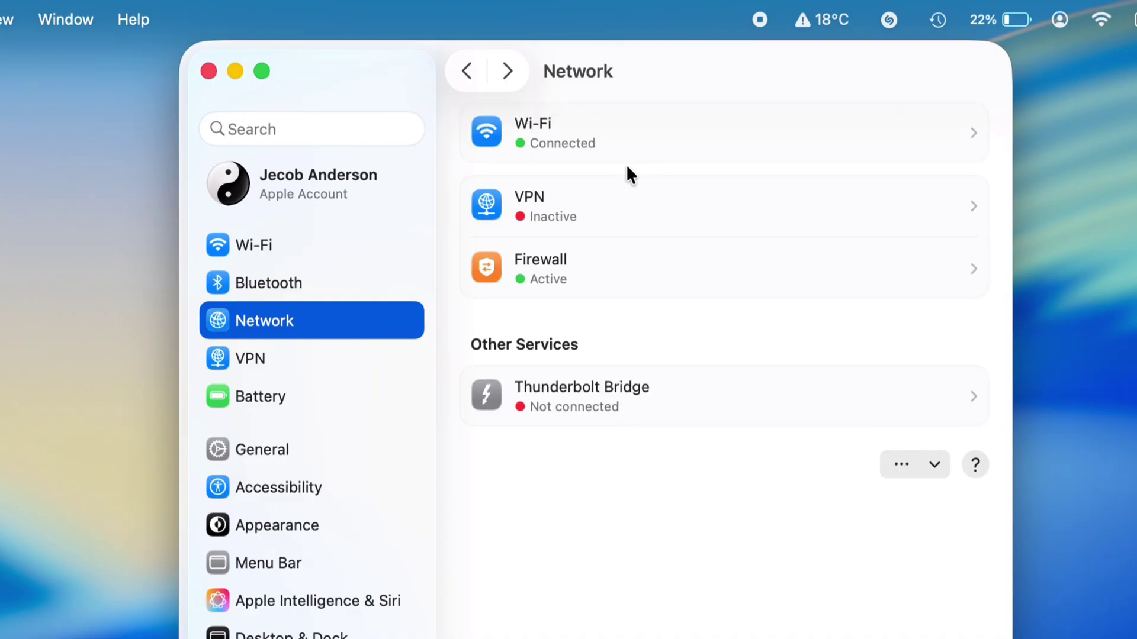
click(673, 137)
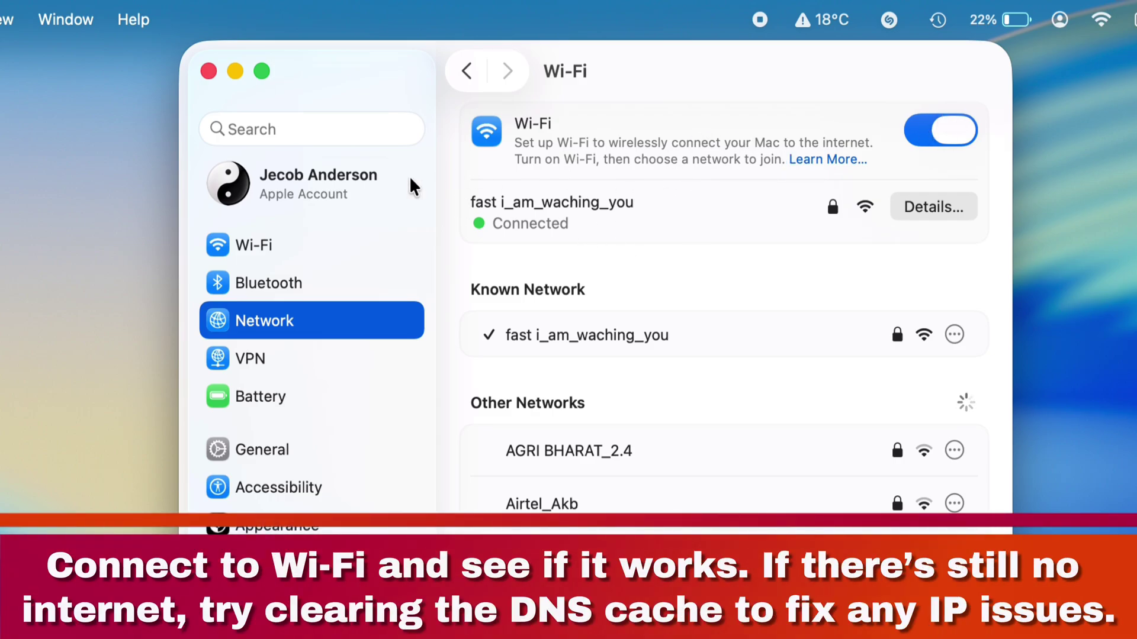
- Review the connected Wi-Fi network's DNS server 192.168.29.1 and close the details without changes
click(284, 320)
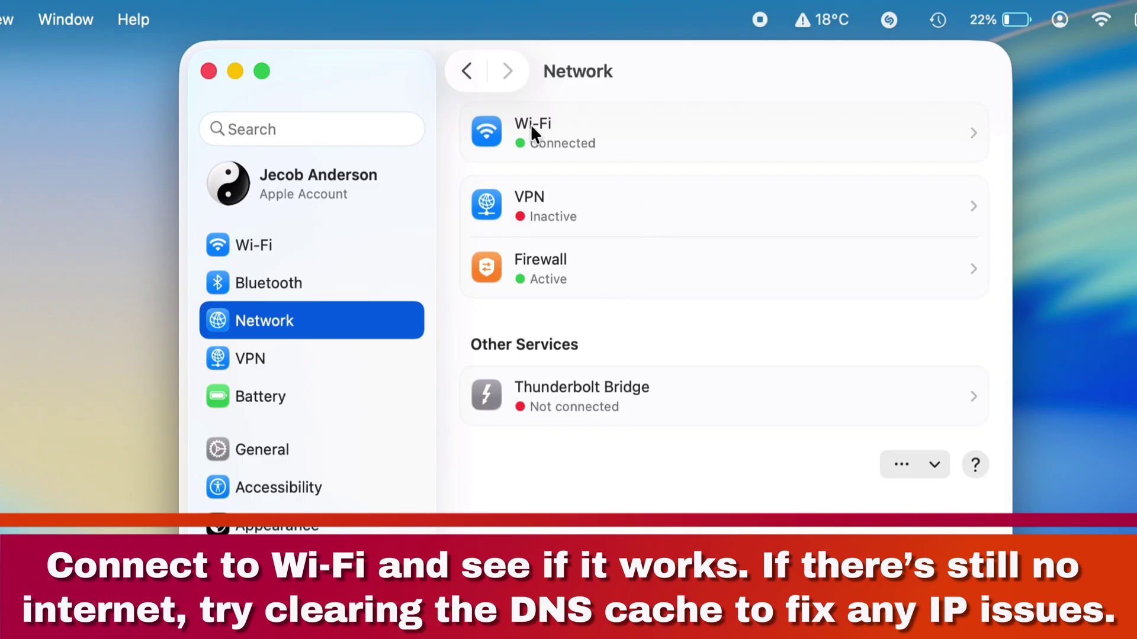
click(644, 140)
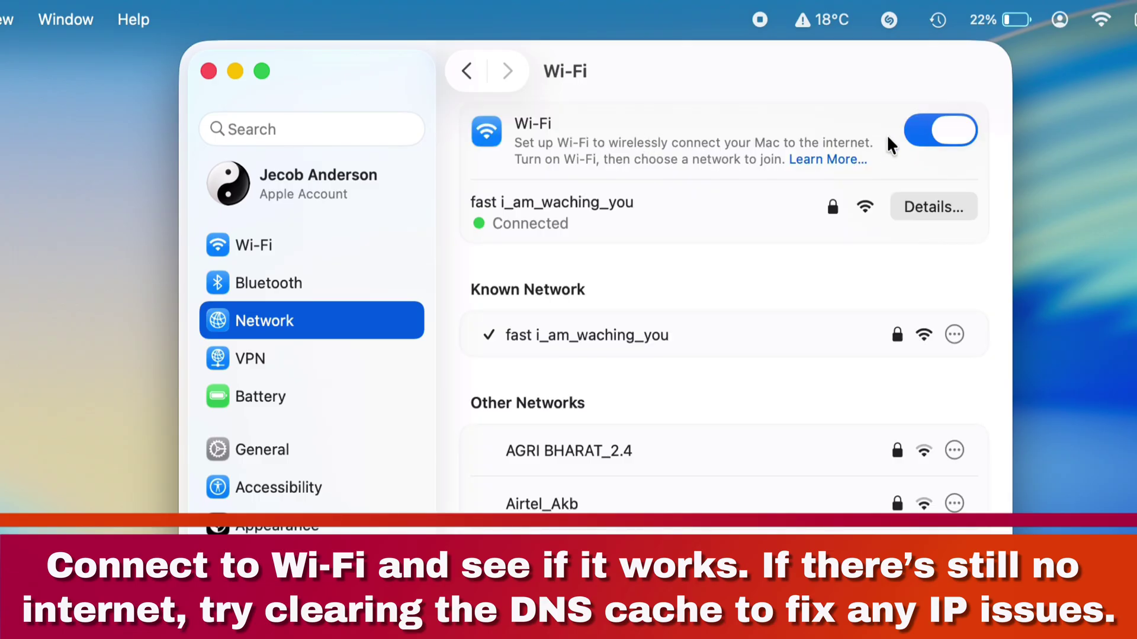
click(829, 165)
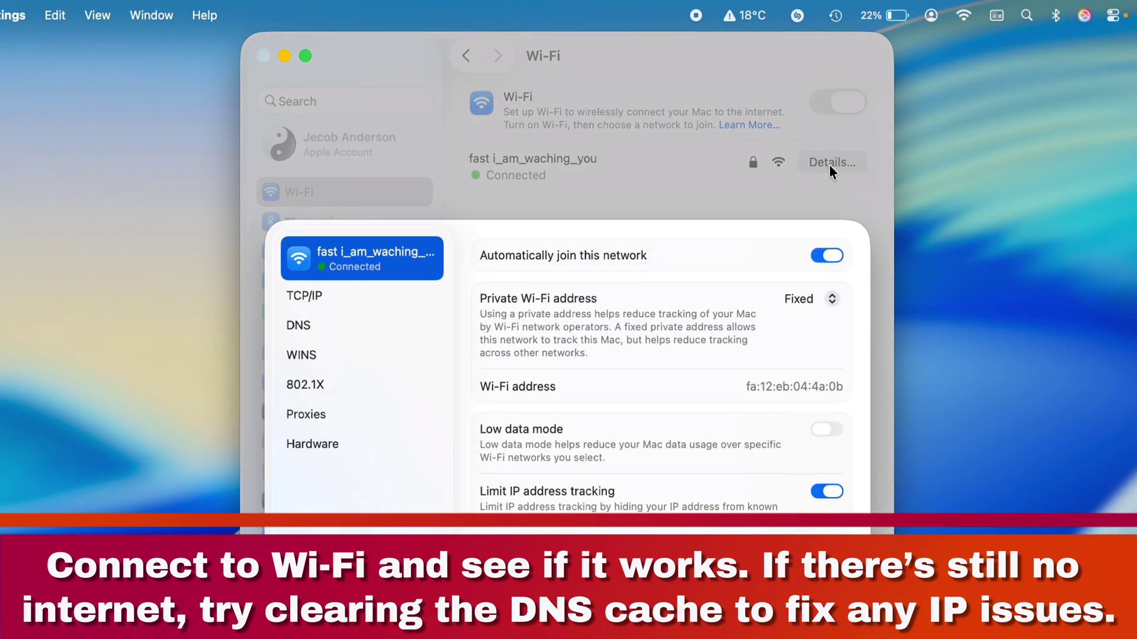
click(317, 329)
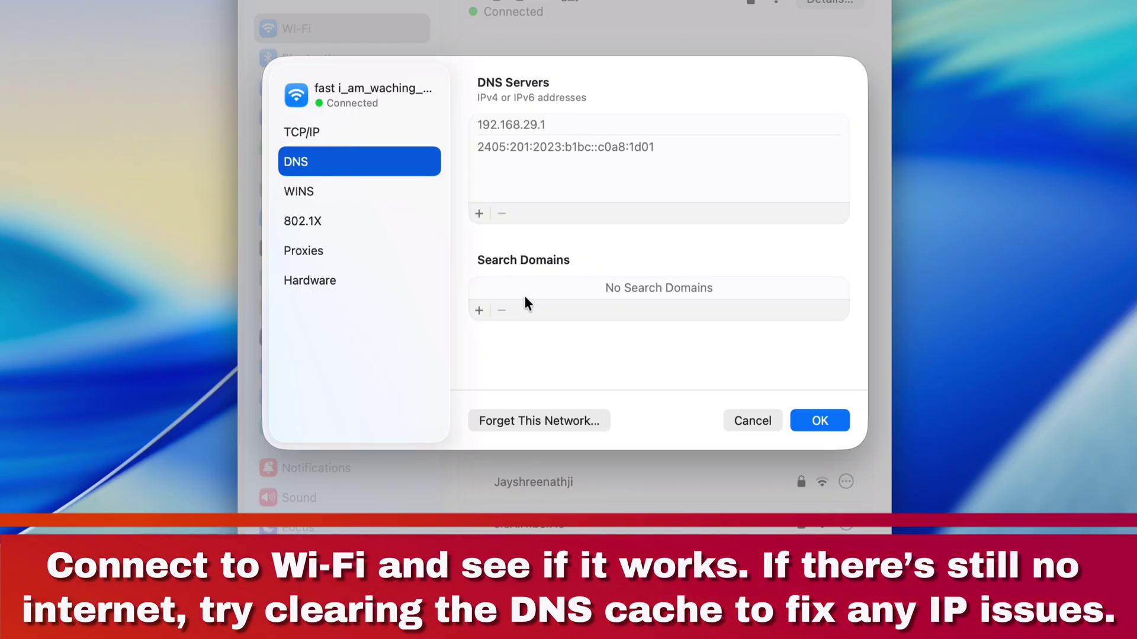
click(753, 421)
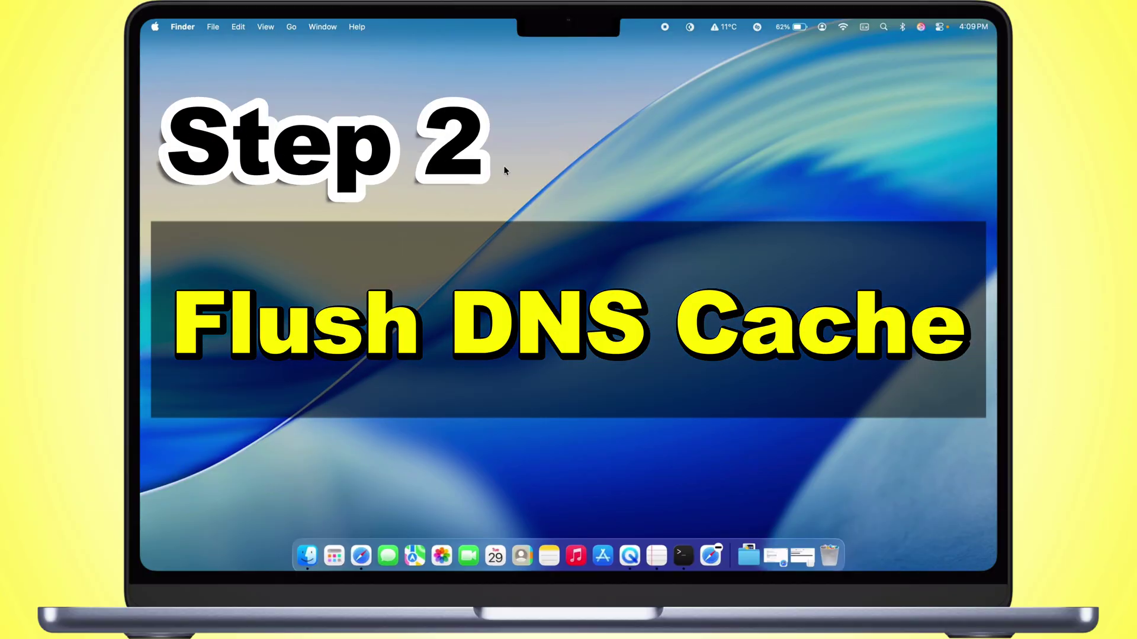
- Launch Terminal through Spotlight search and move its window down and right
key(super+space)
text(ter)
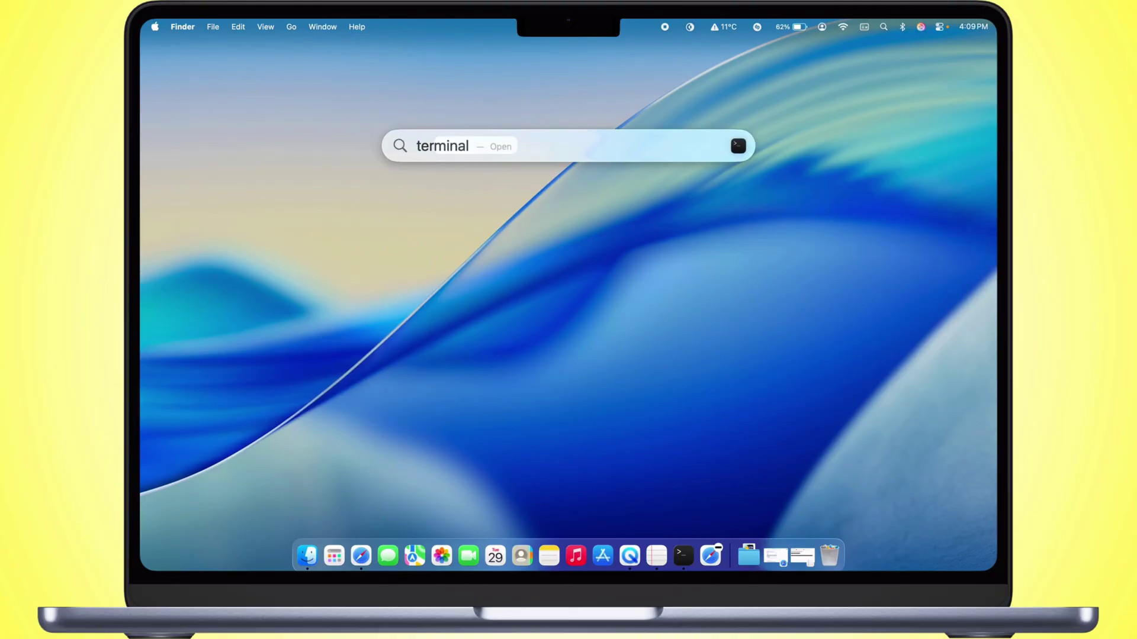
key(Return)
drag(577, 59, 712, 186)
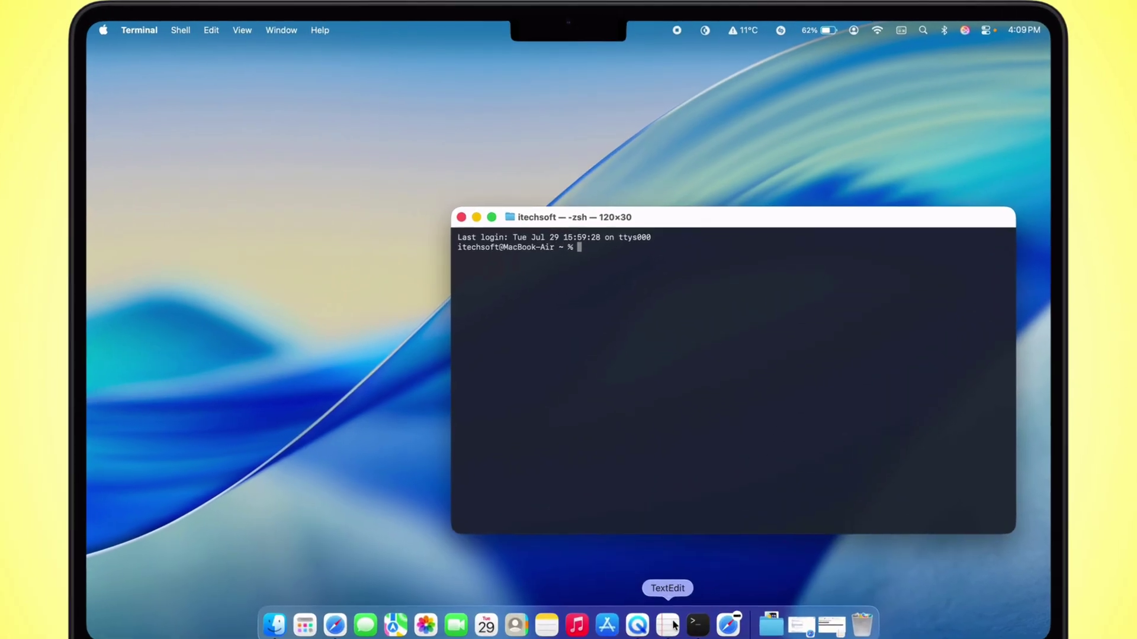
- Copy sudo dscacheutil -flushcache; from the TextEdit note and focus the Terminal prompt
click(669, 624)
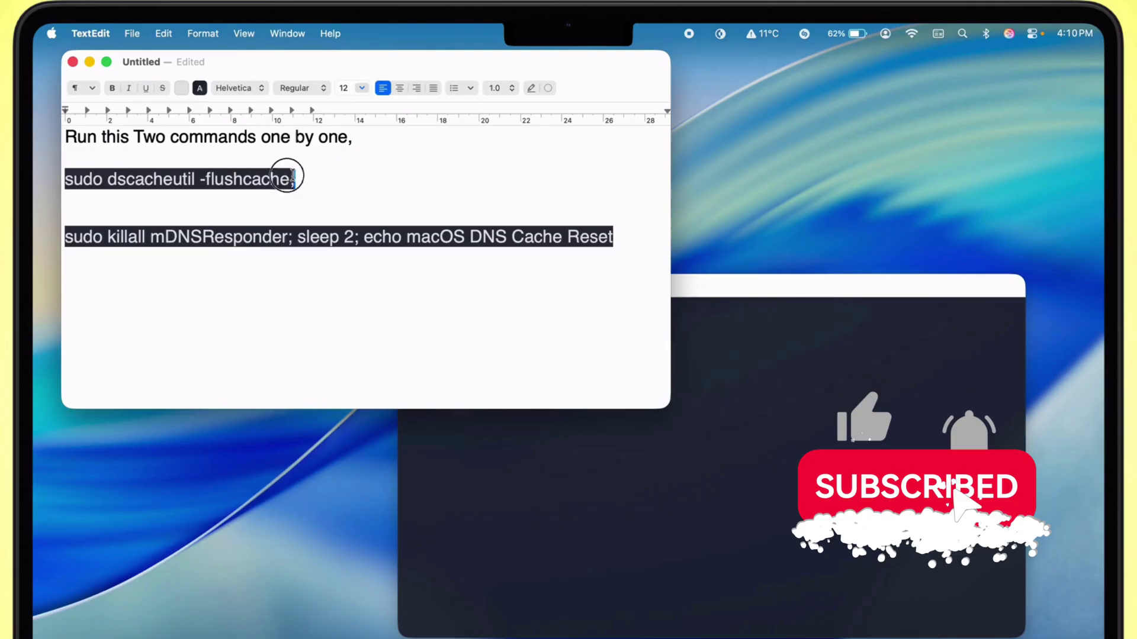
drag(292, 177, 61, 179)
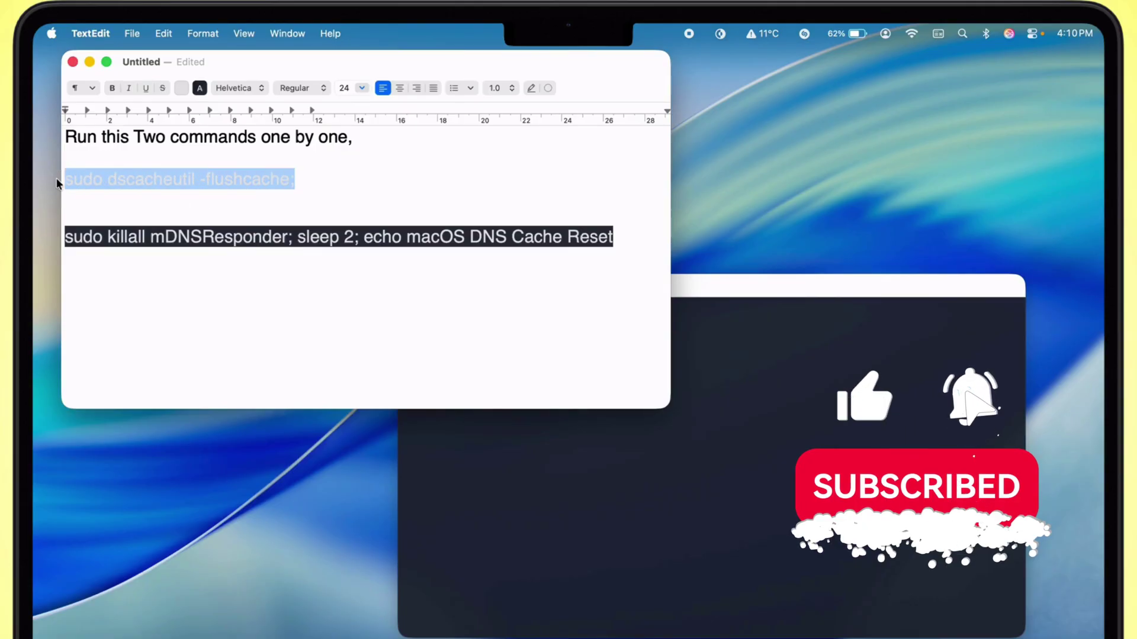
key(super+c)
click(749, 367)
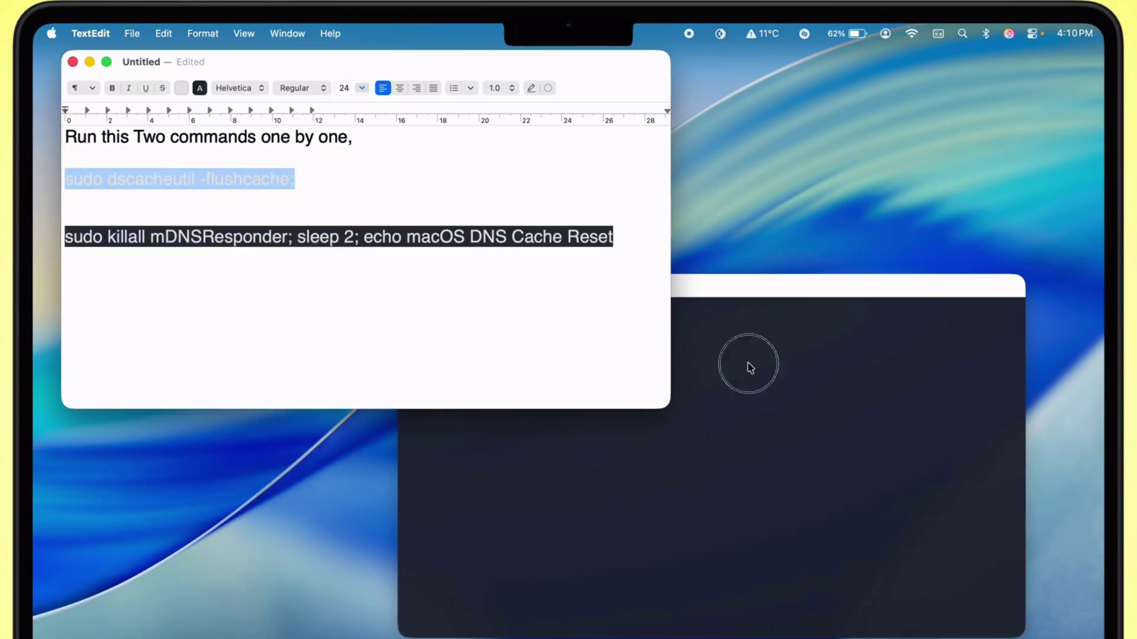
click(553, 321)
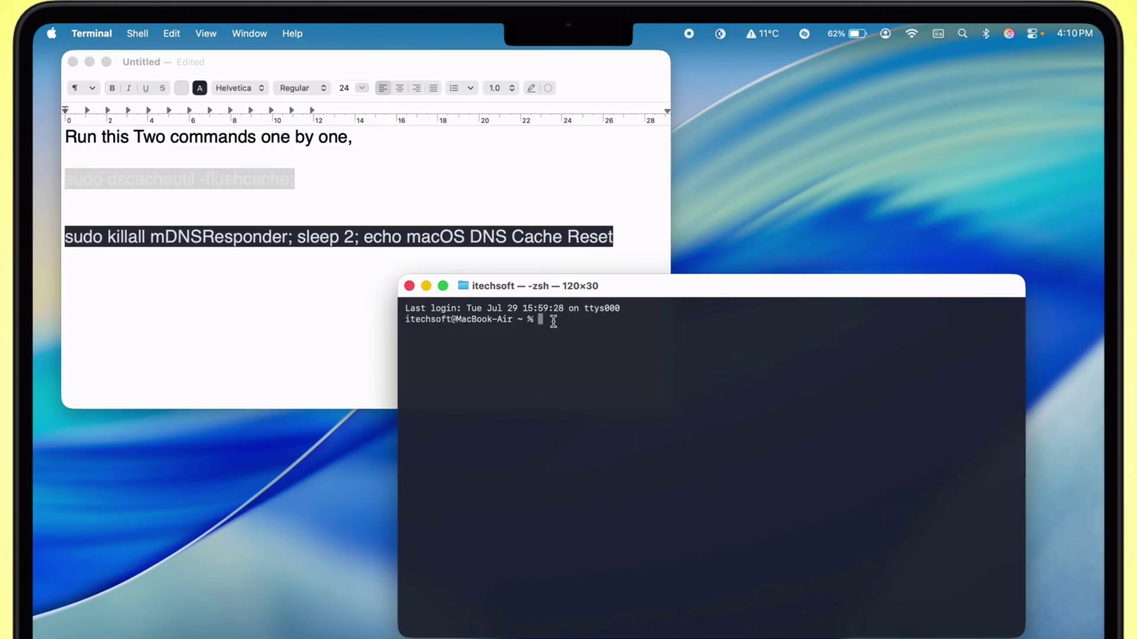
- Run sudo dscacheutil -flushcache; in Terminal, entering the administrator password
key(super+v)
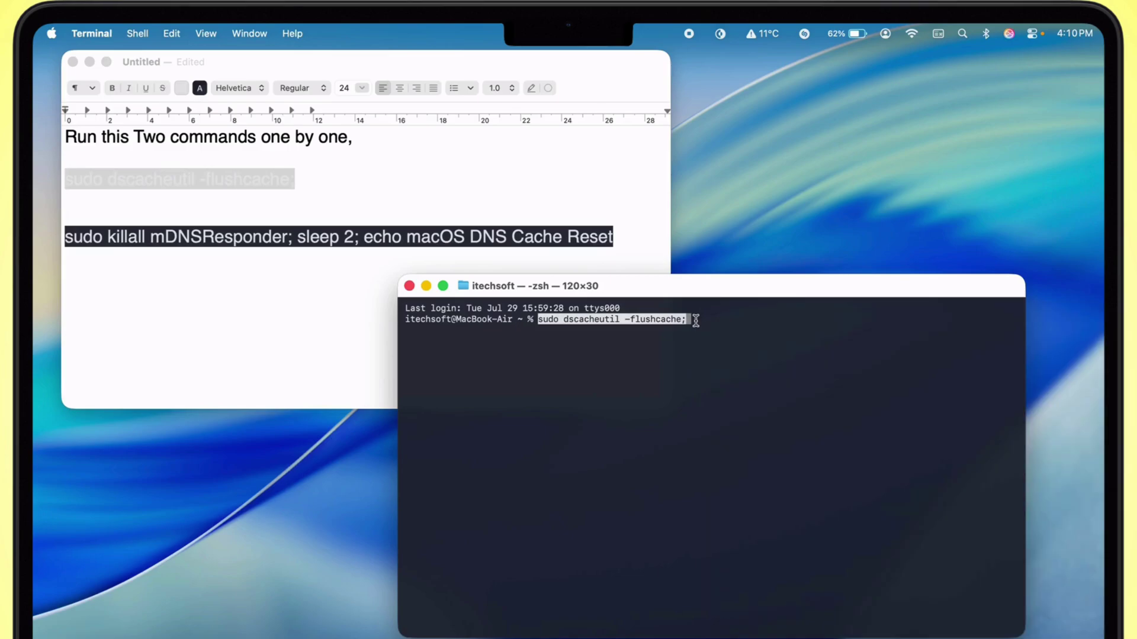
key(Return)
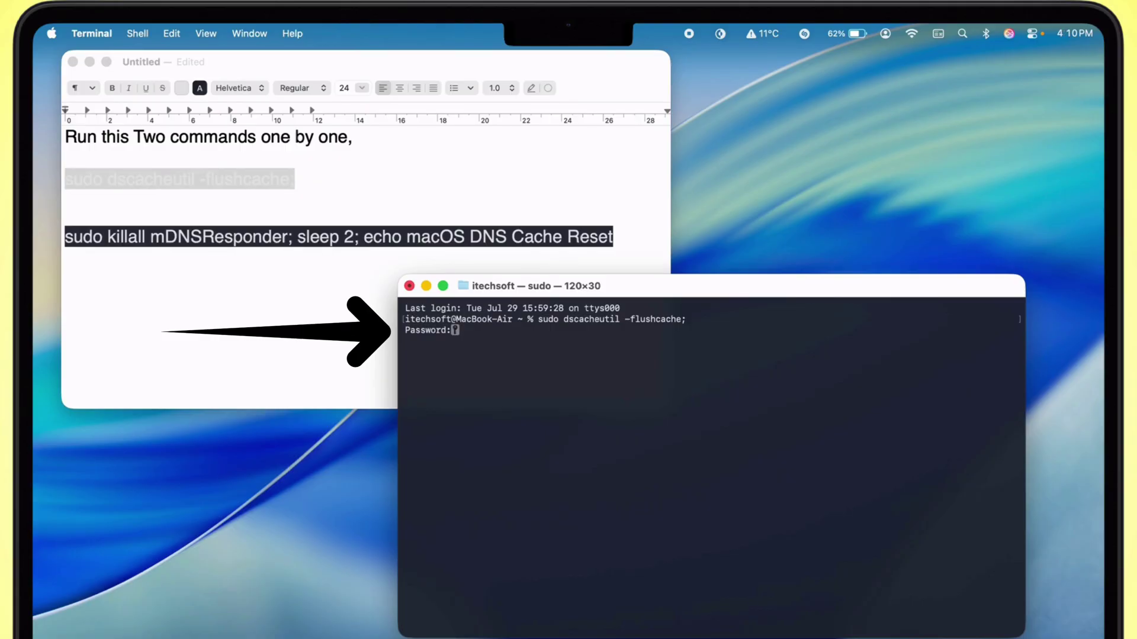
key(Return)
- Copy the killall mDNSResponder command from TextEdit and run it in Terminal
click(569, 228)
triple_click(567, 229)
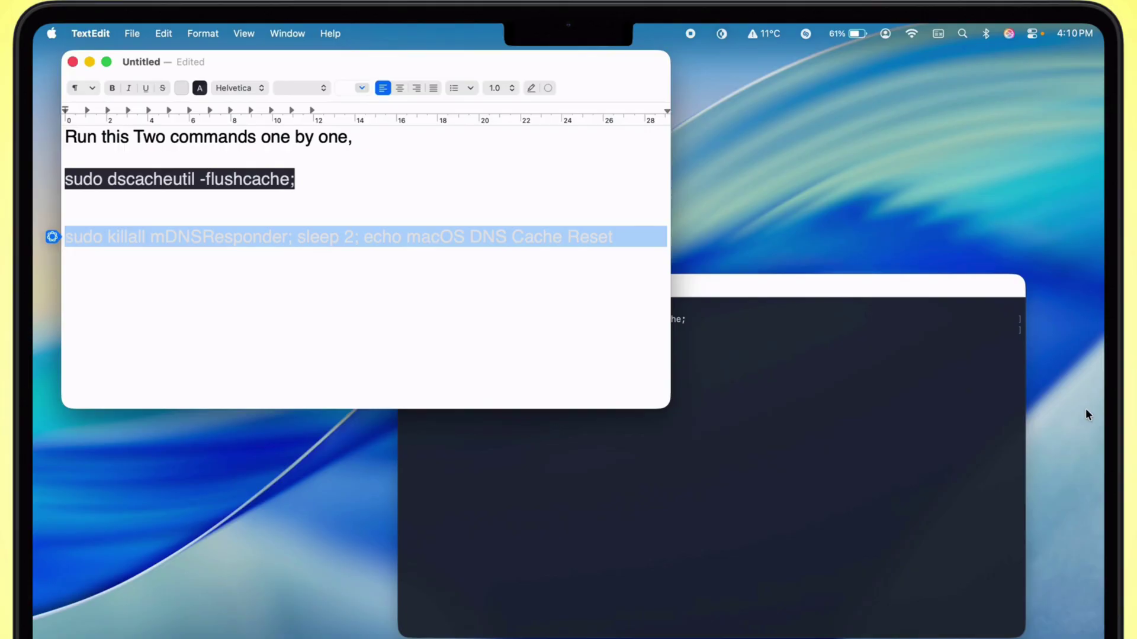
click(841, 452)
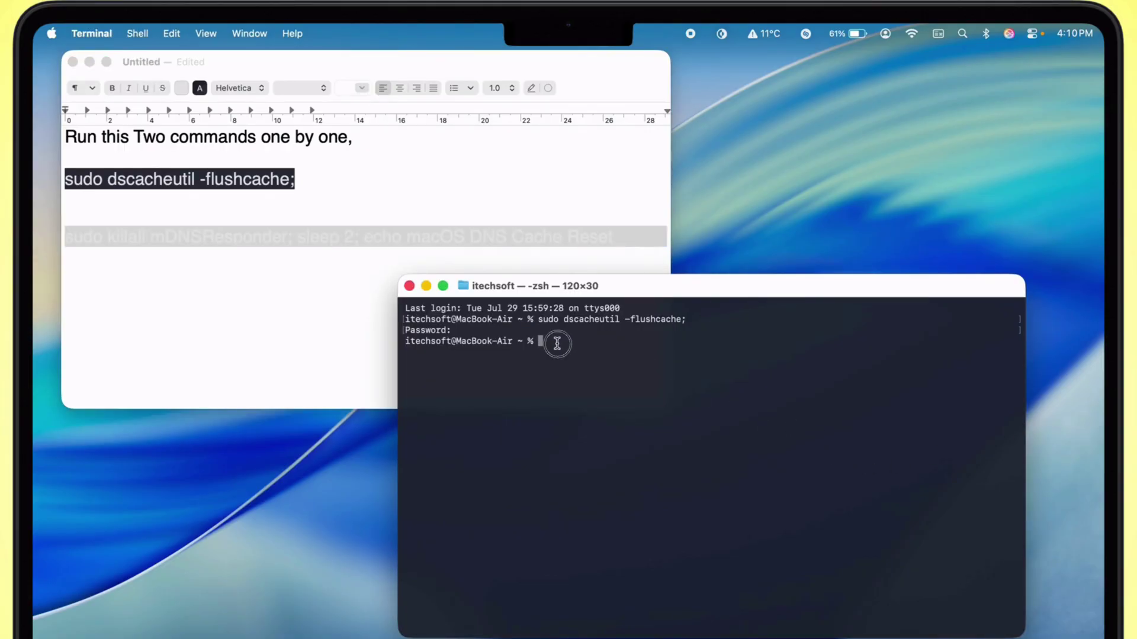
key(super+v)
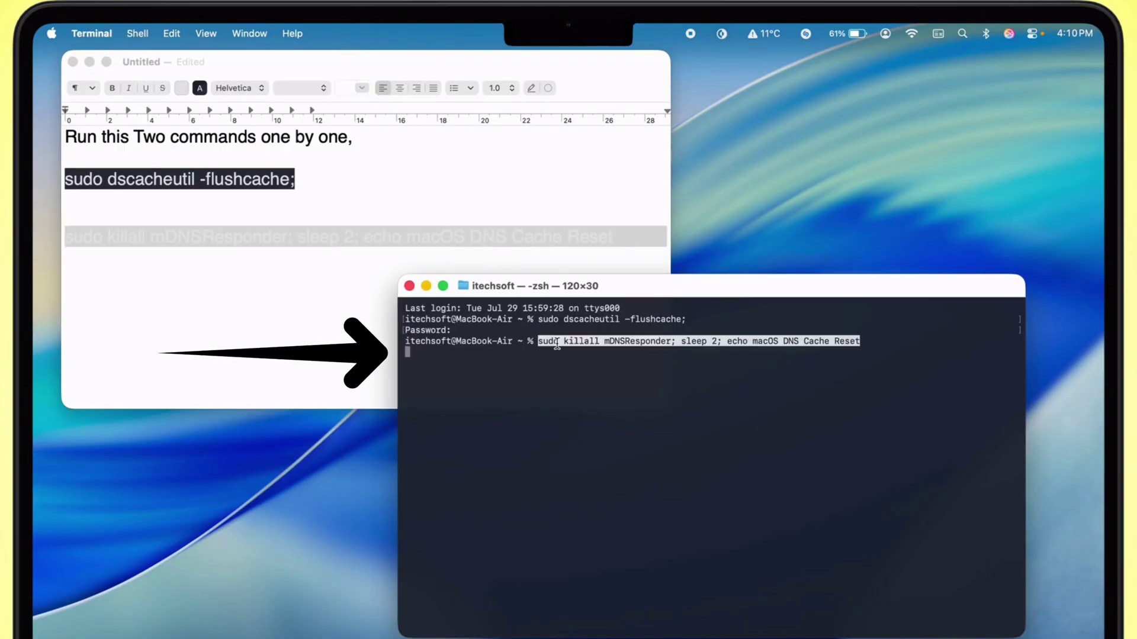
key(Return)
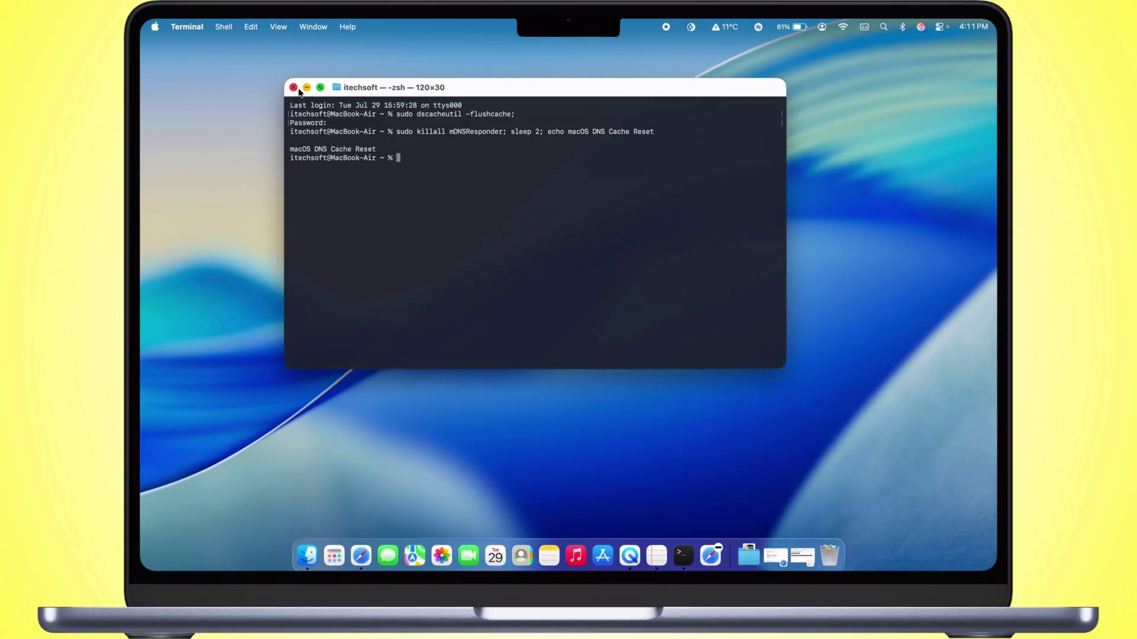
- Close the Terminal window and restart the Mac from the Apple menu
click(296, 89)
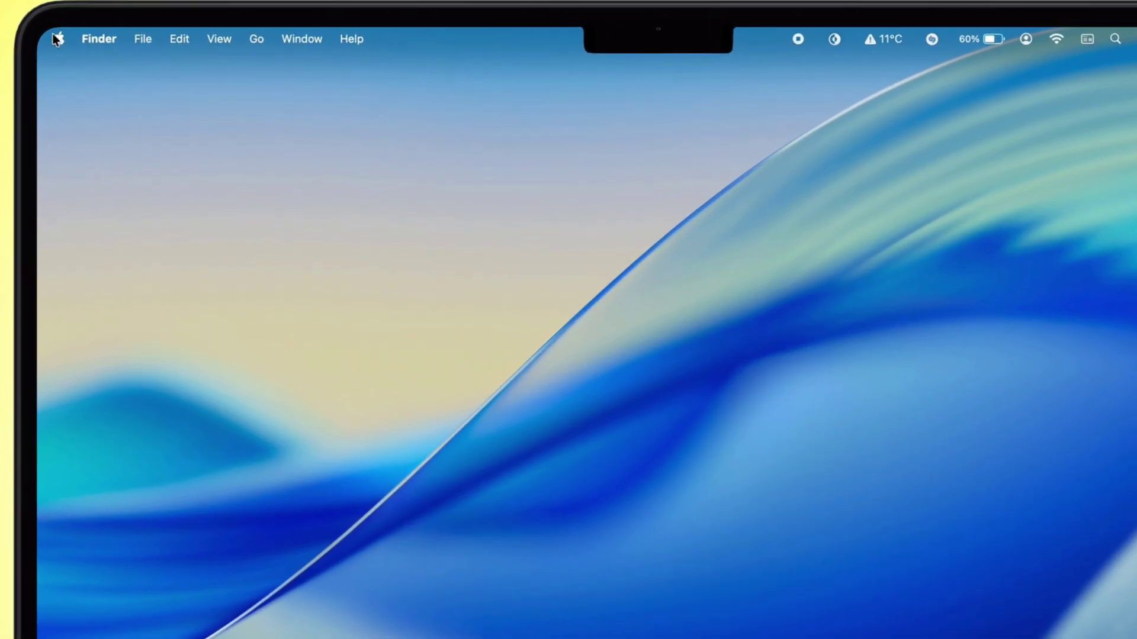
click(155, 26)
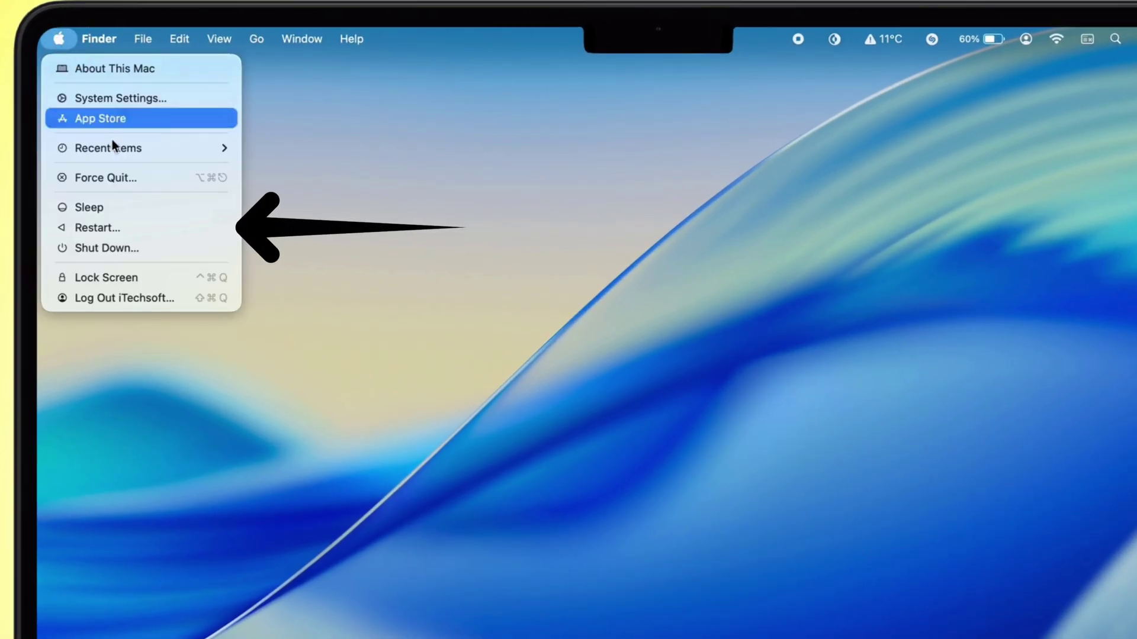
click(144, 226)
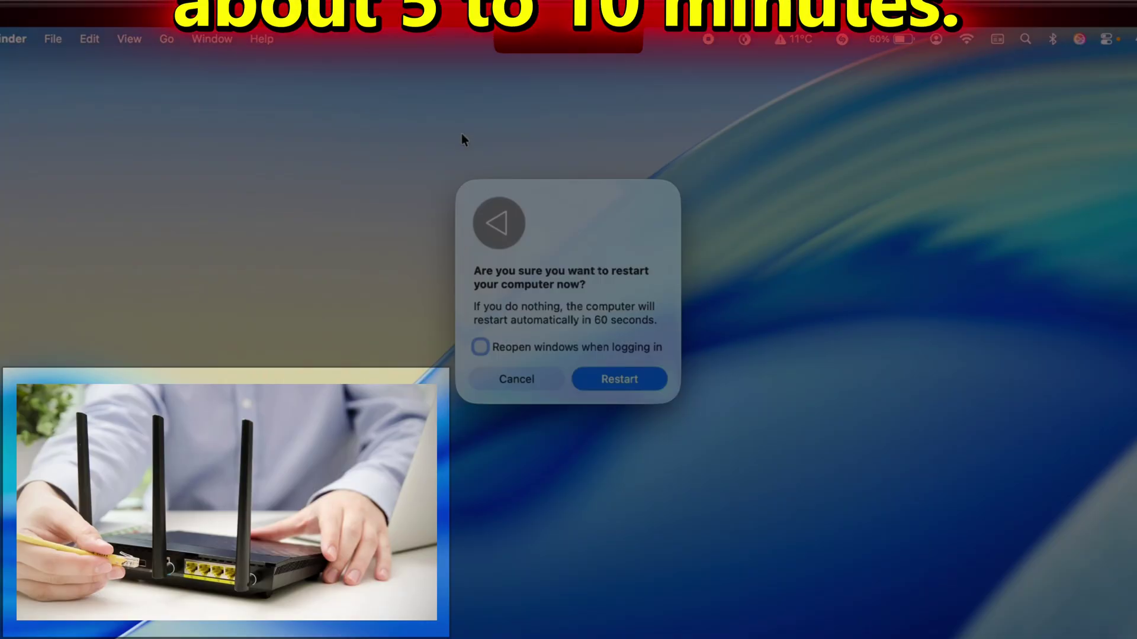